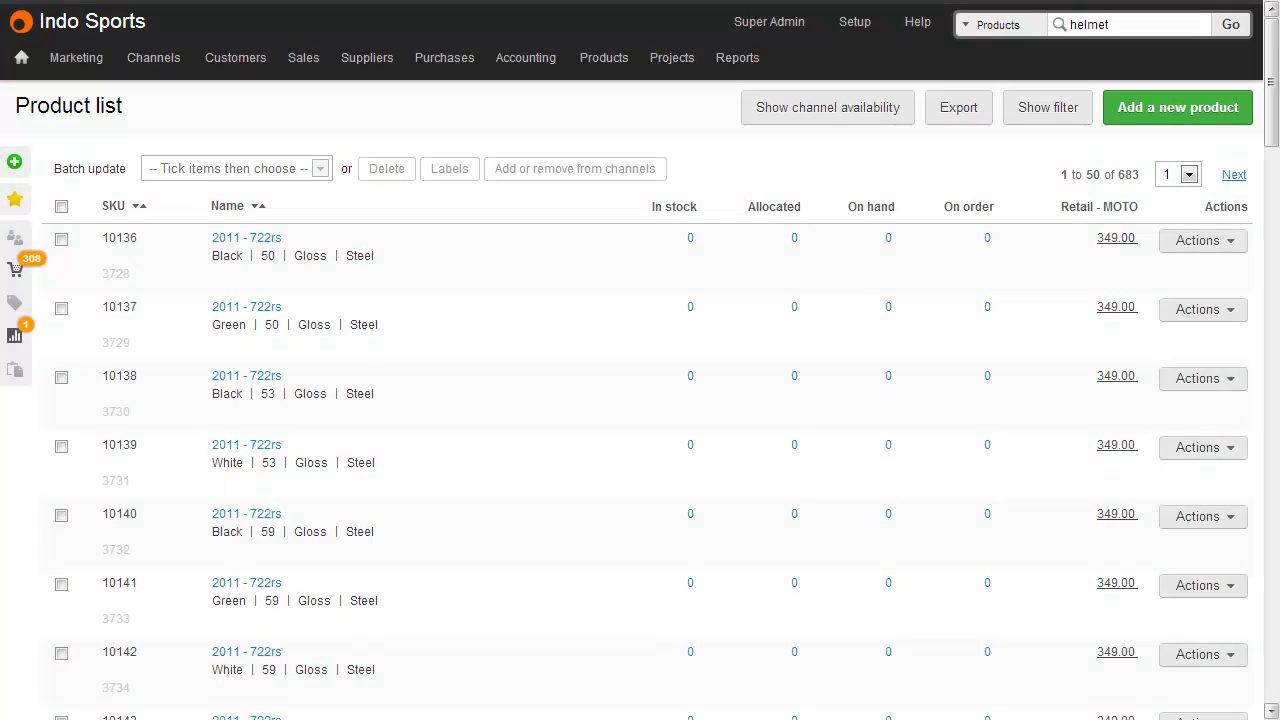
# Filter the product list by the Technical Clothing category
pyautogui.click(1066, 120)
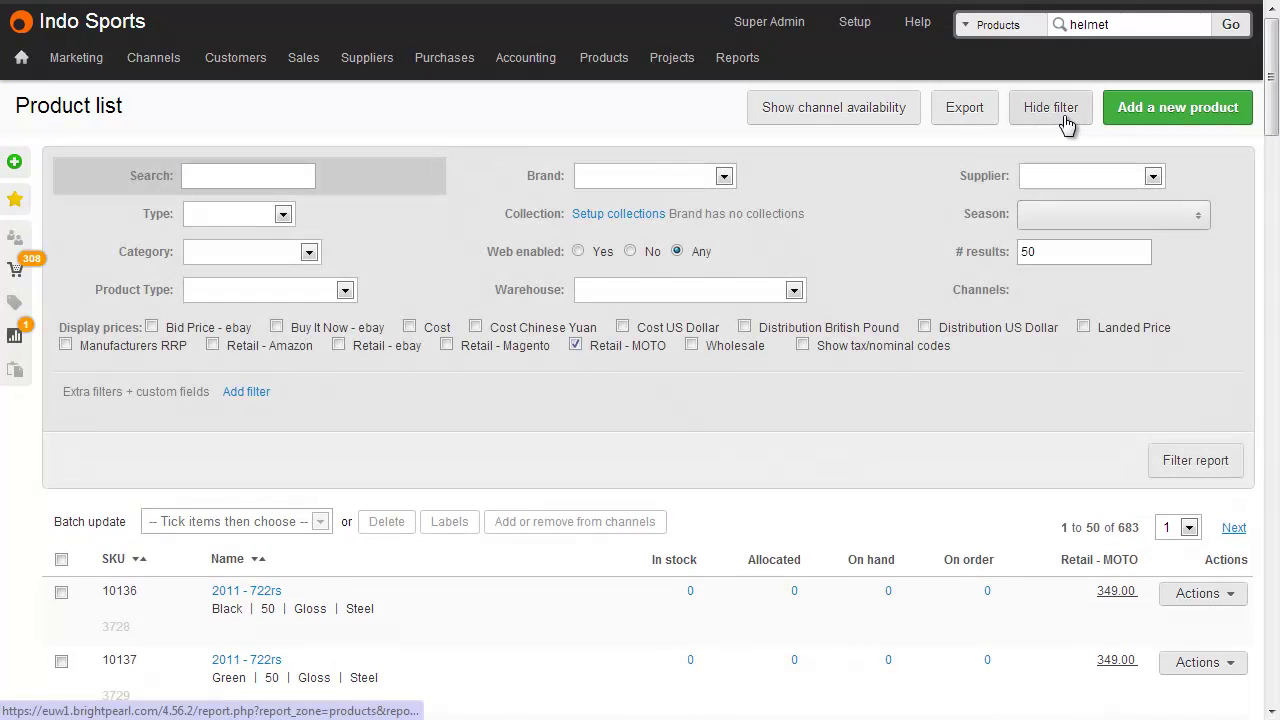
pyautogui.click(312, 250)
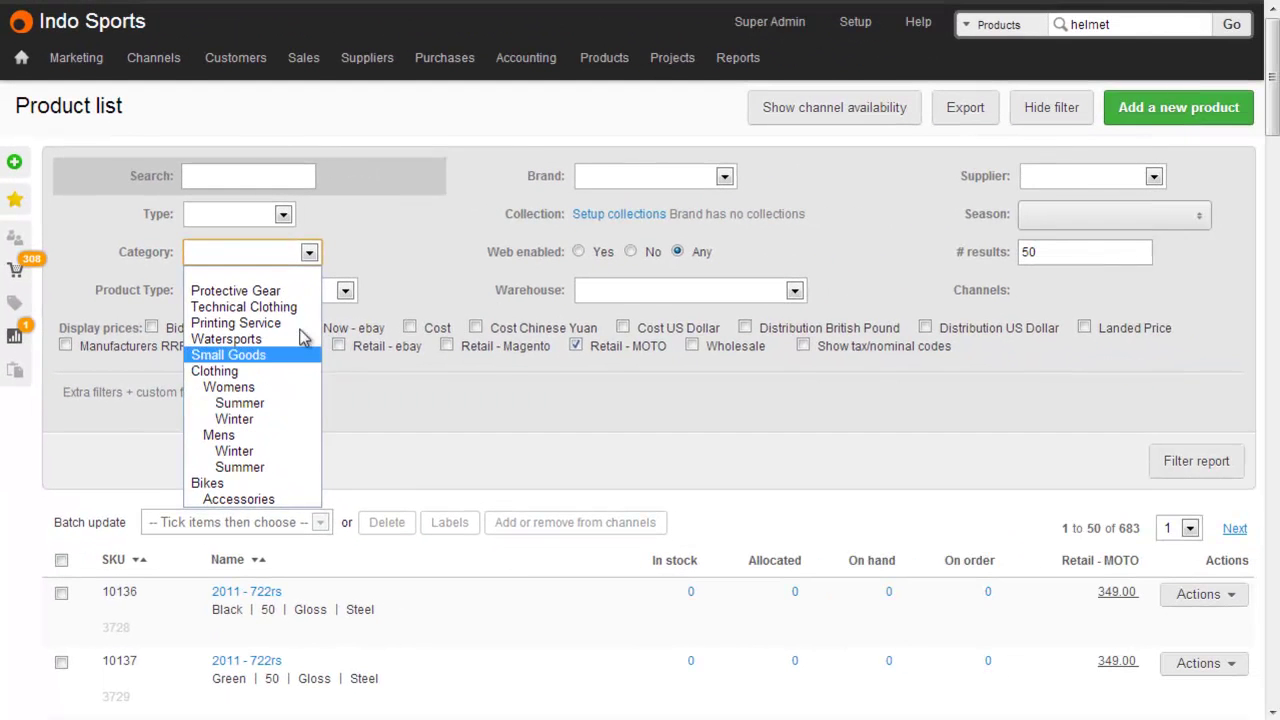
pyautogui.click(484, 355)
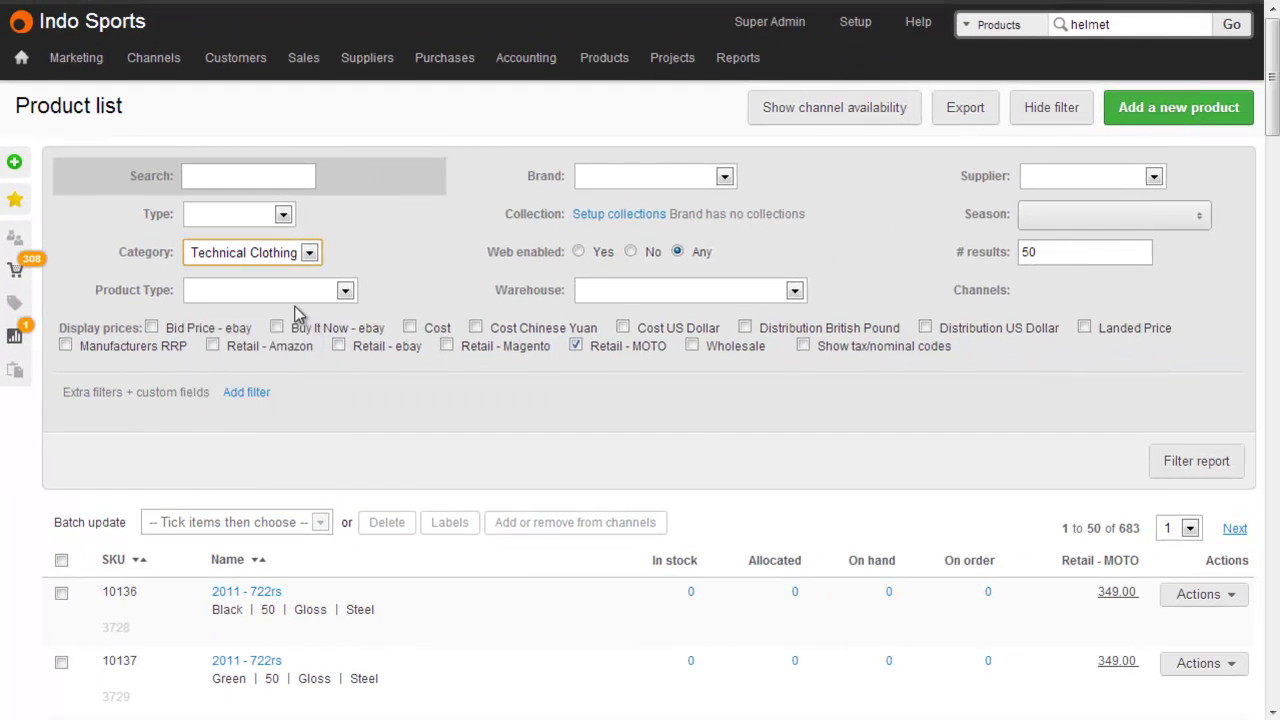
pyautogui.click(1189, 474)
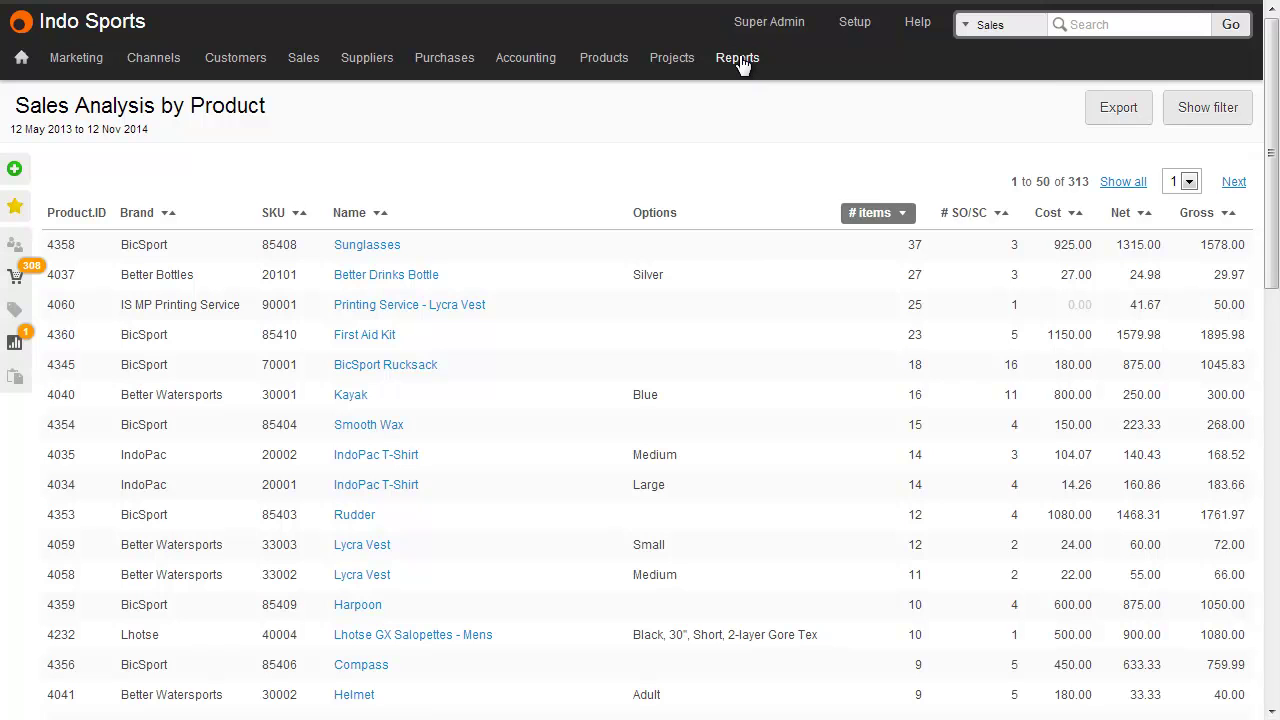
# Filter the Sales Analysis by Product report by the Technical Clothing category
pyautogui.moveTo(738, 62)
pyautogui.click(1205, 118)
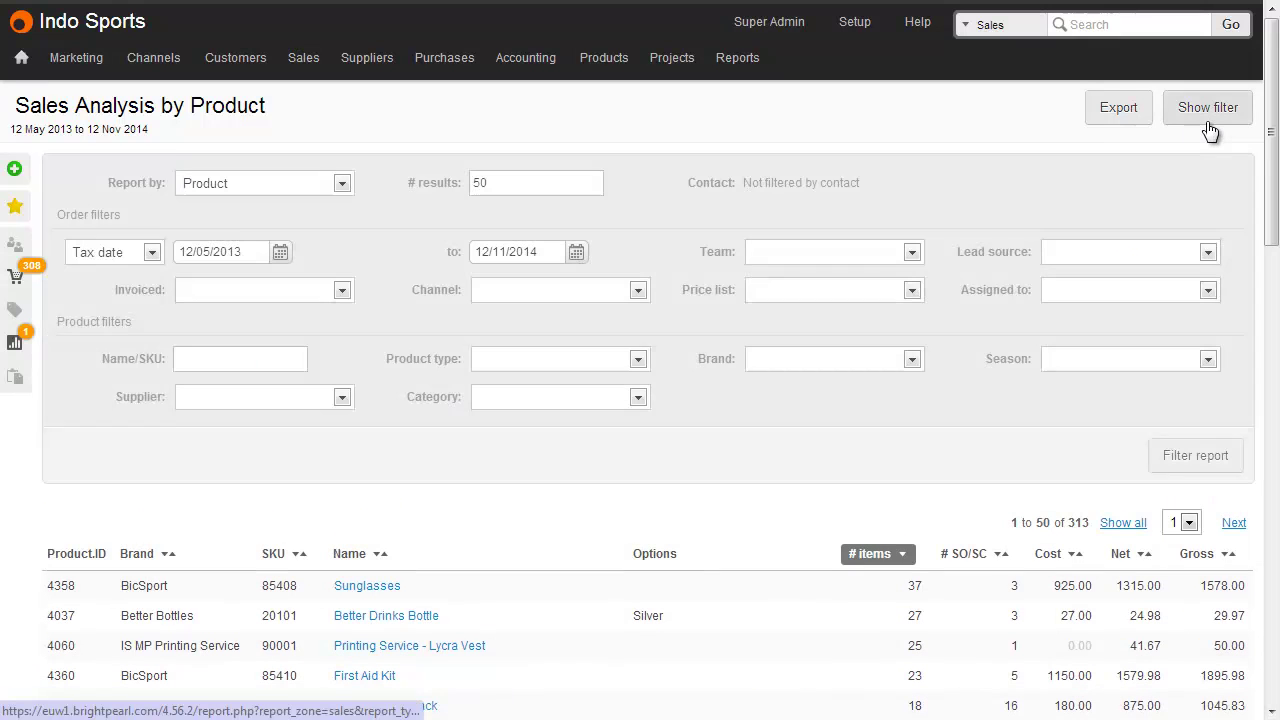
pyautogui.click(616, 397)
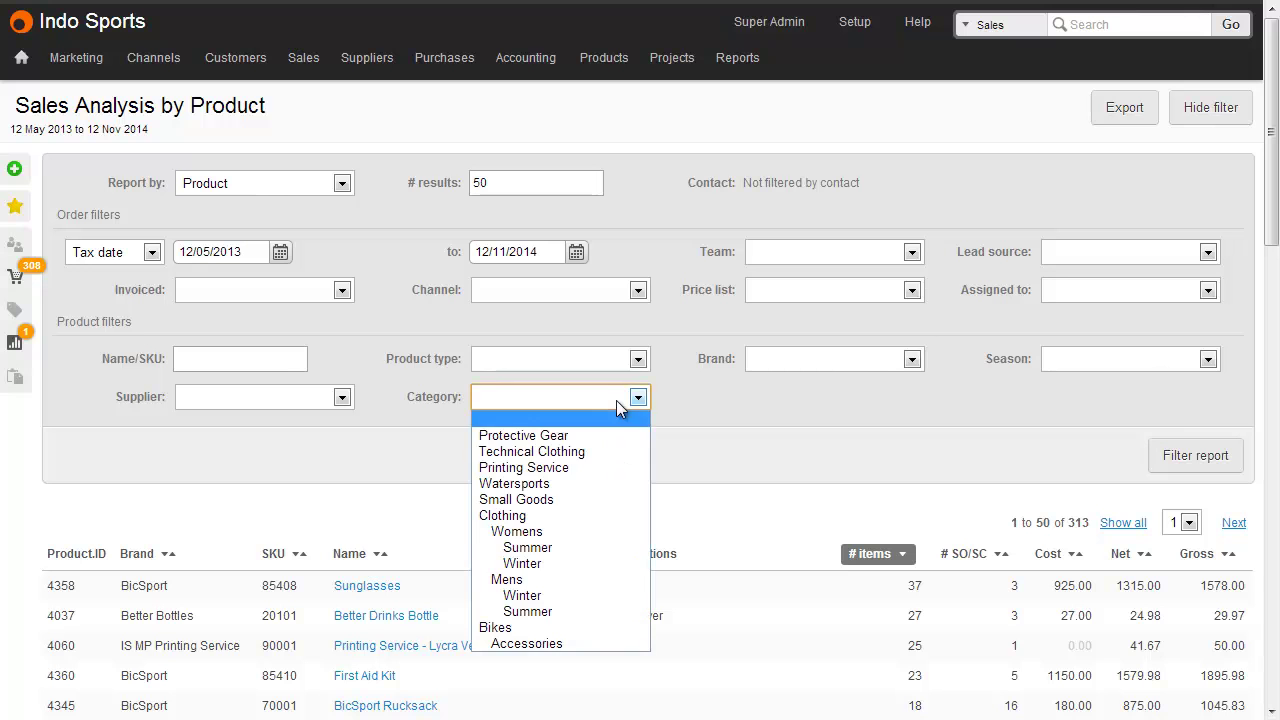
pyautogui.click(609, 450)
pyautogui.click(1171, 462)
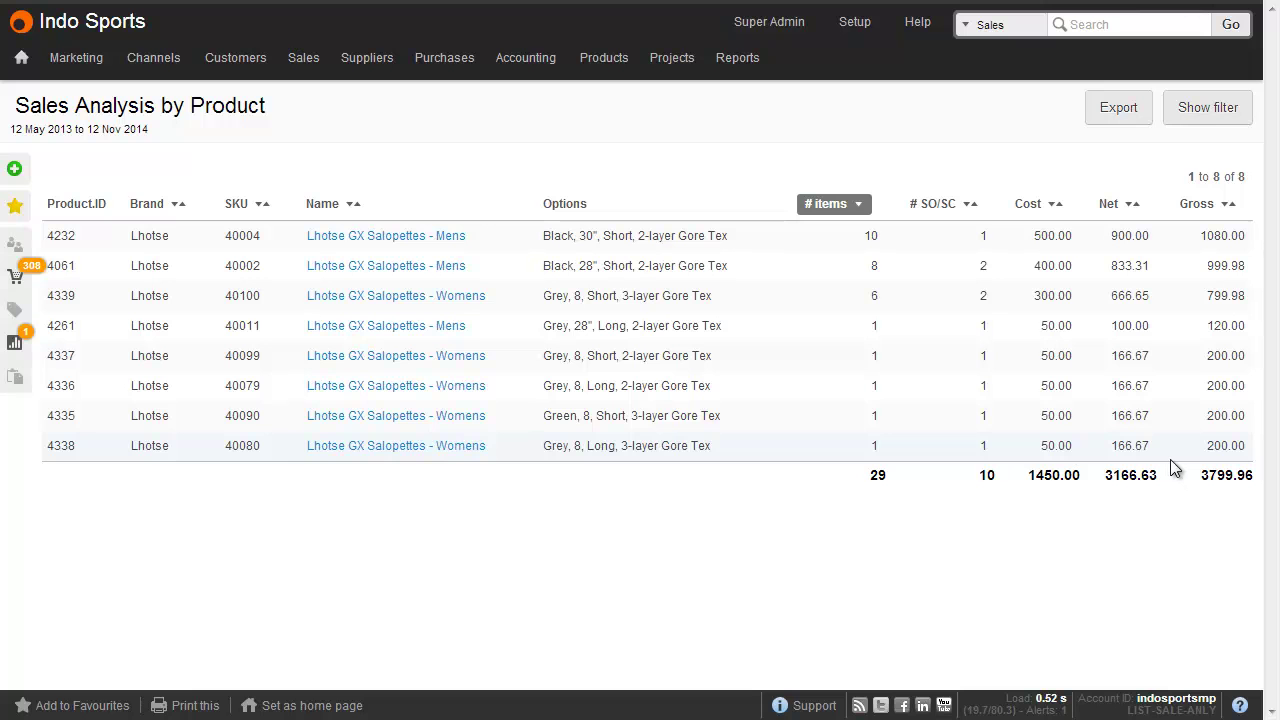
# Reopen the sales report's filters and review the Category and Product type choices
pyautogui.click(1210, 112)
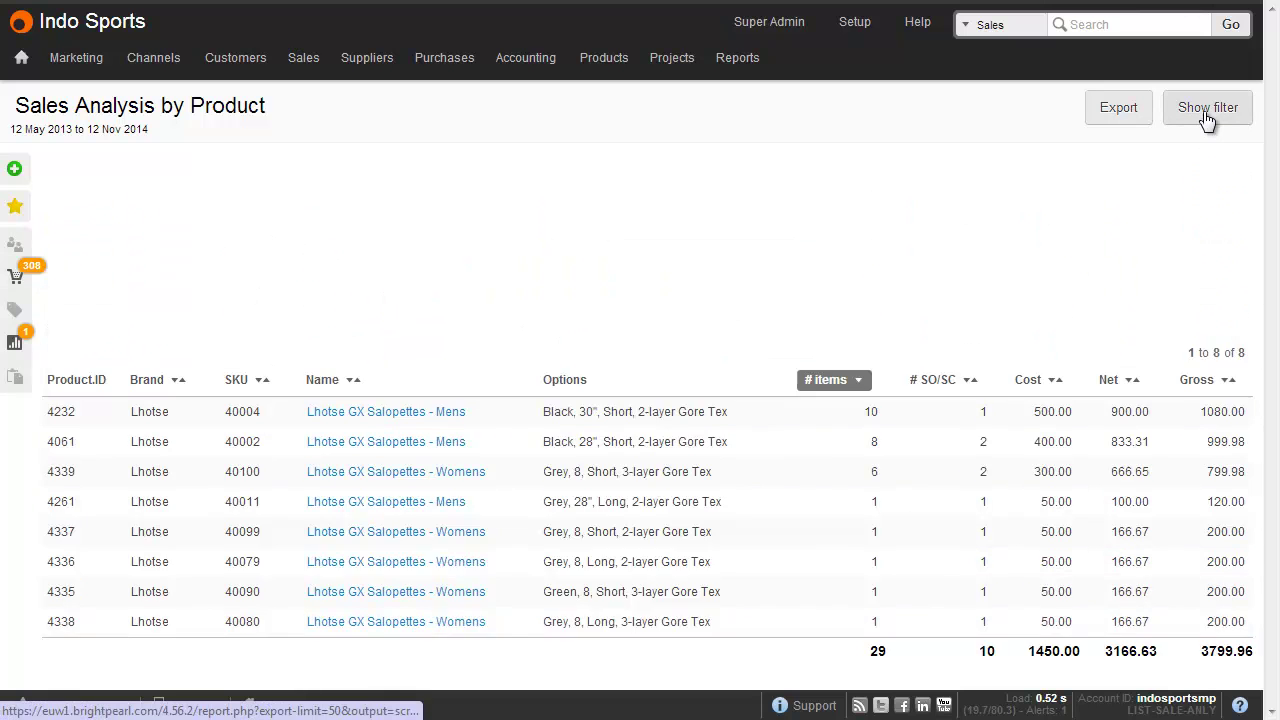
pyautogui.click(638, 397)
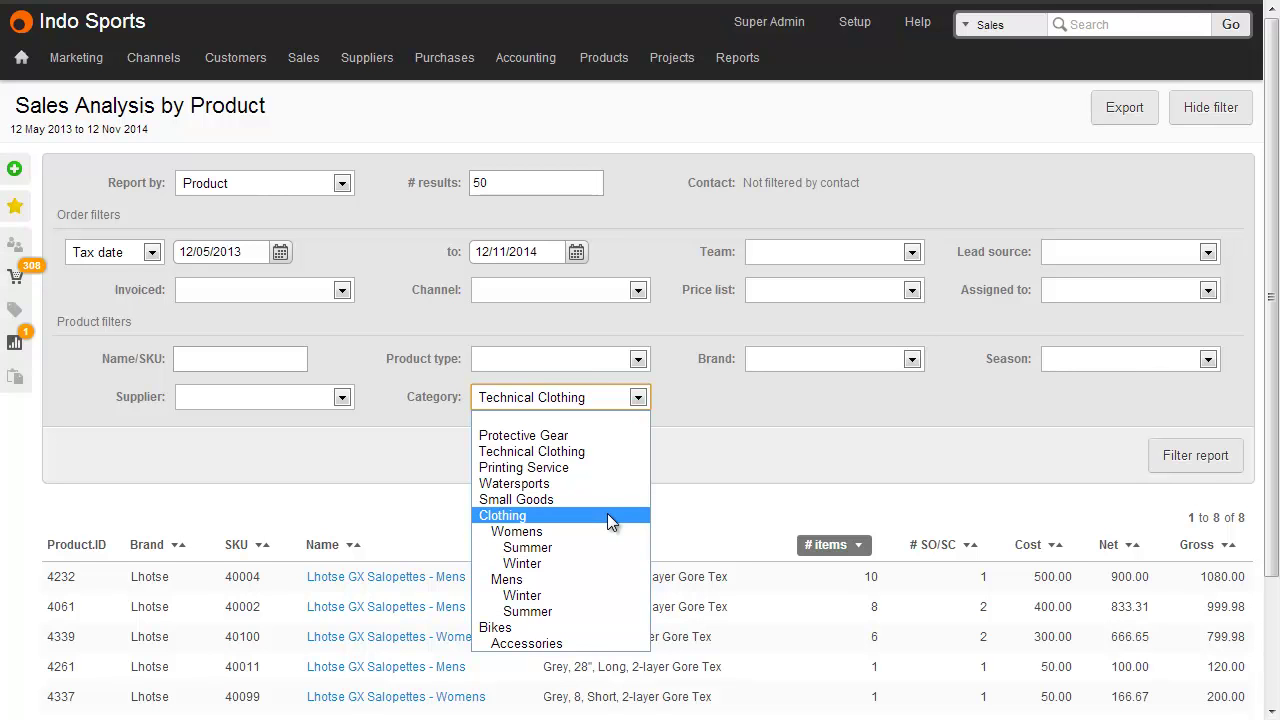
pyautogui.click(643, 364)
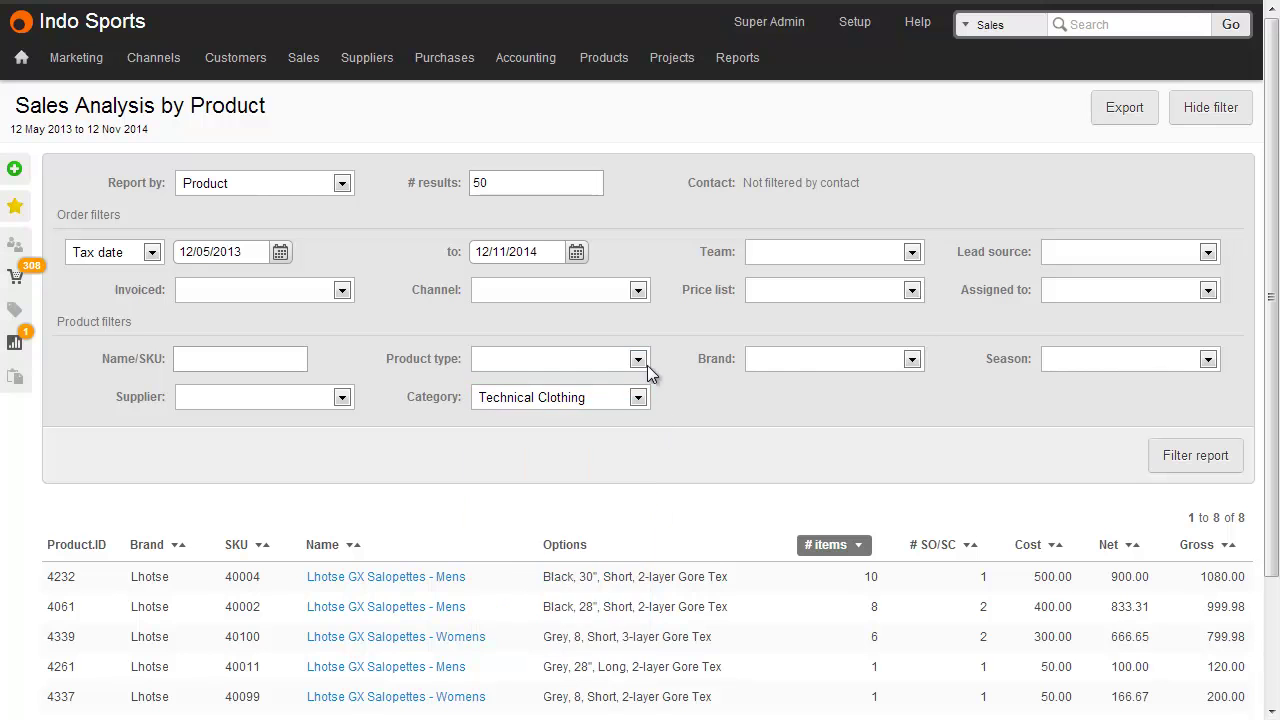
pyautogui.click(640, 362)
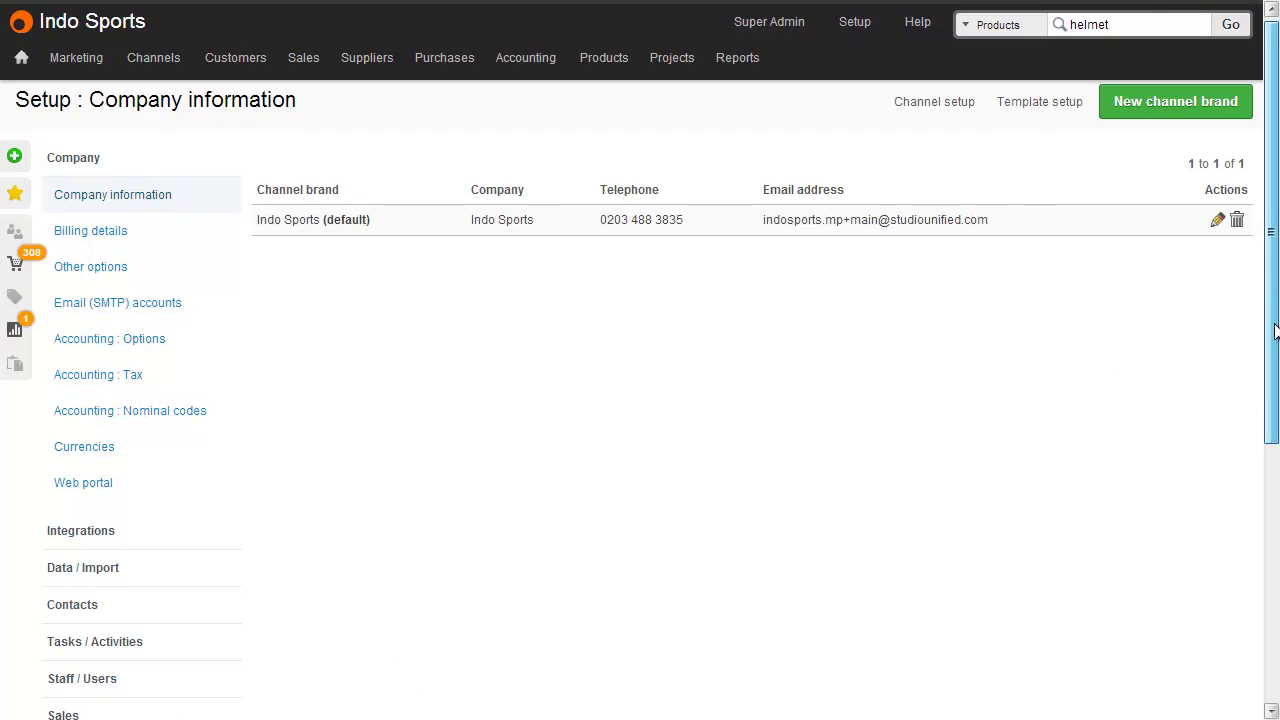
# Open the product categories from the Products / Inventory settings and expand Clothing and its Womens subcategory
pyautogui.moveTo(1271, 285); pyautogui.dragTo(1270, 482)
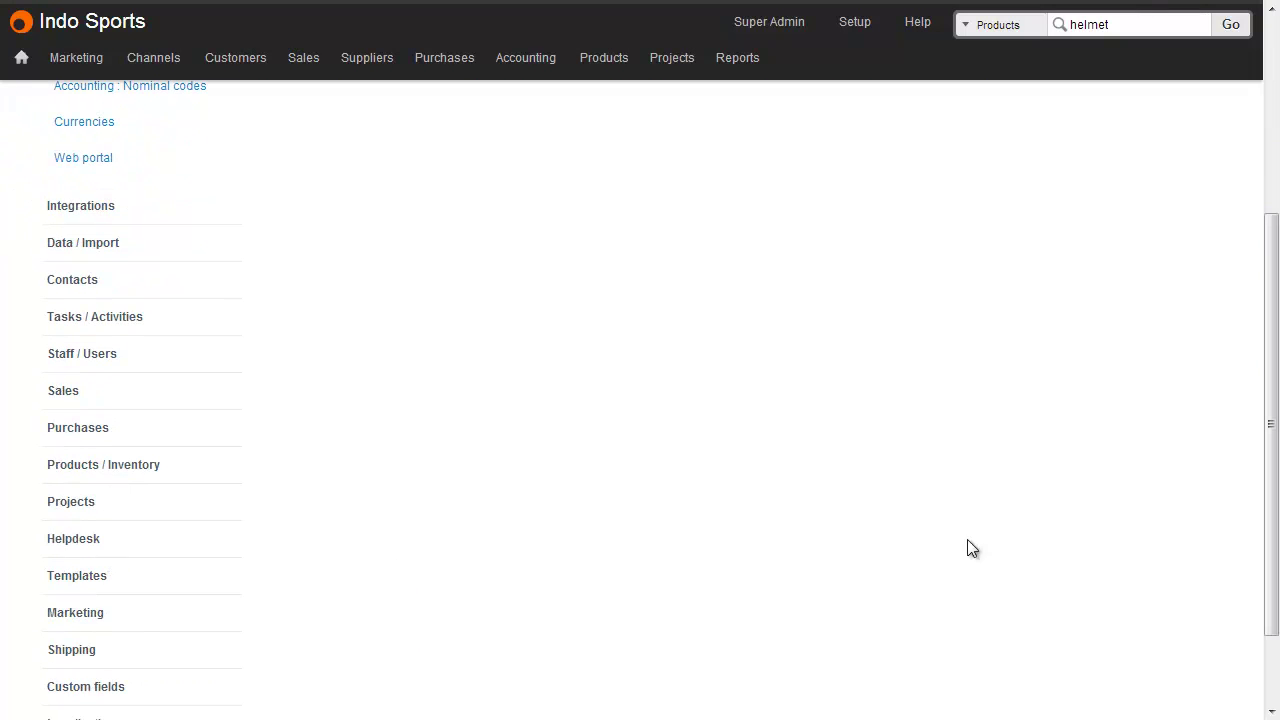
pyautogui.click(111, 484)
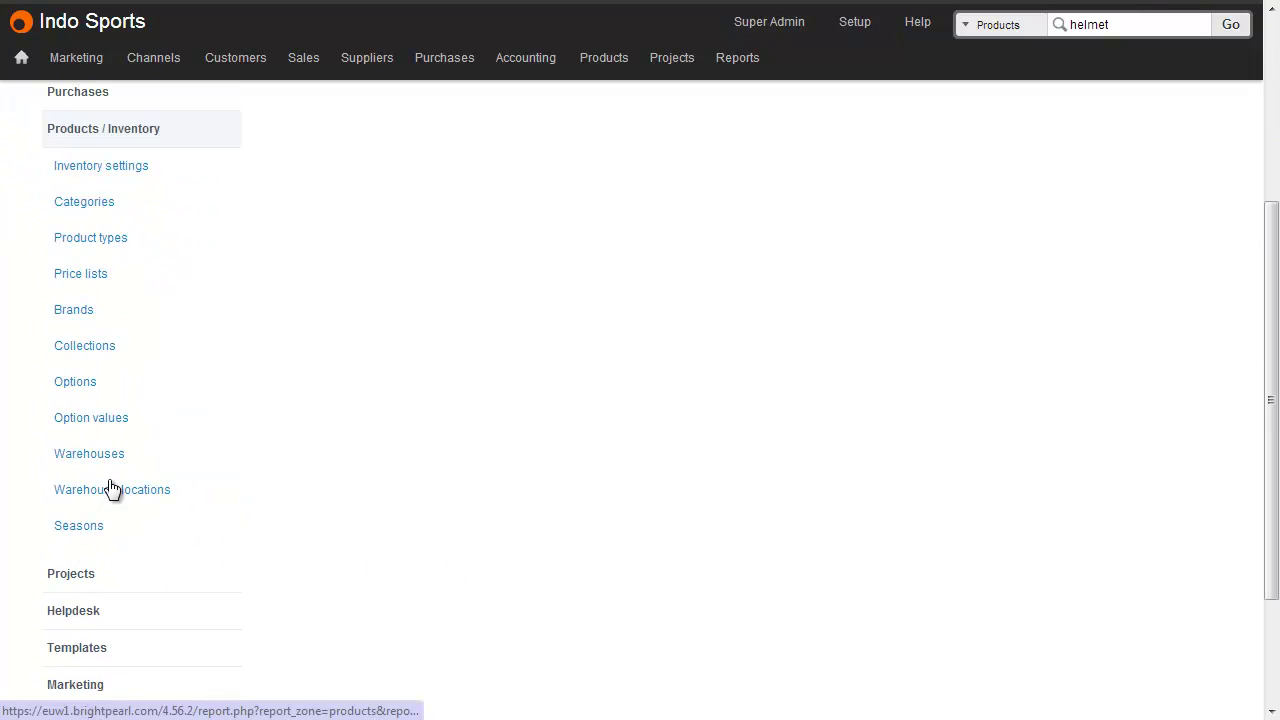
pyautogui.click(110, 215)
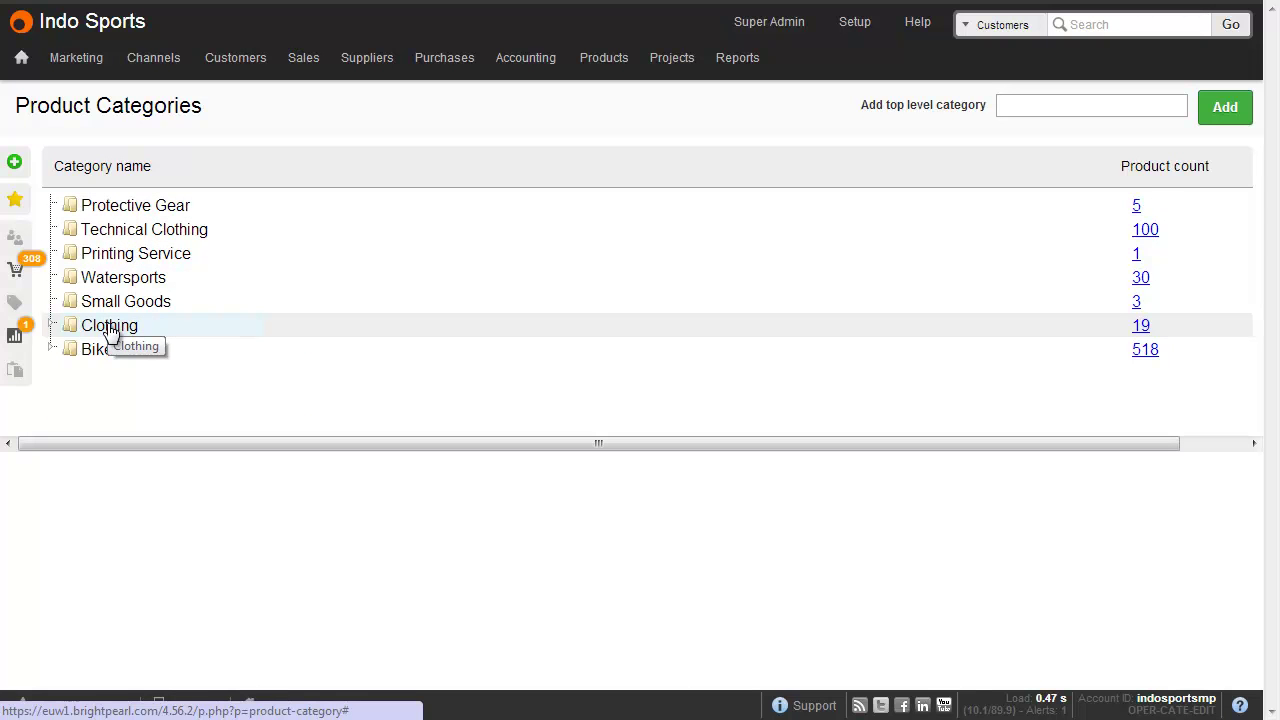
pyautogui.click(52, 327)
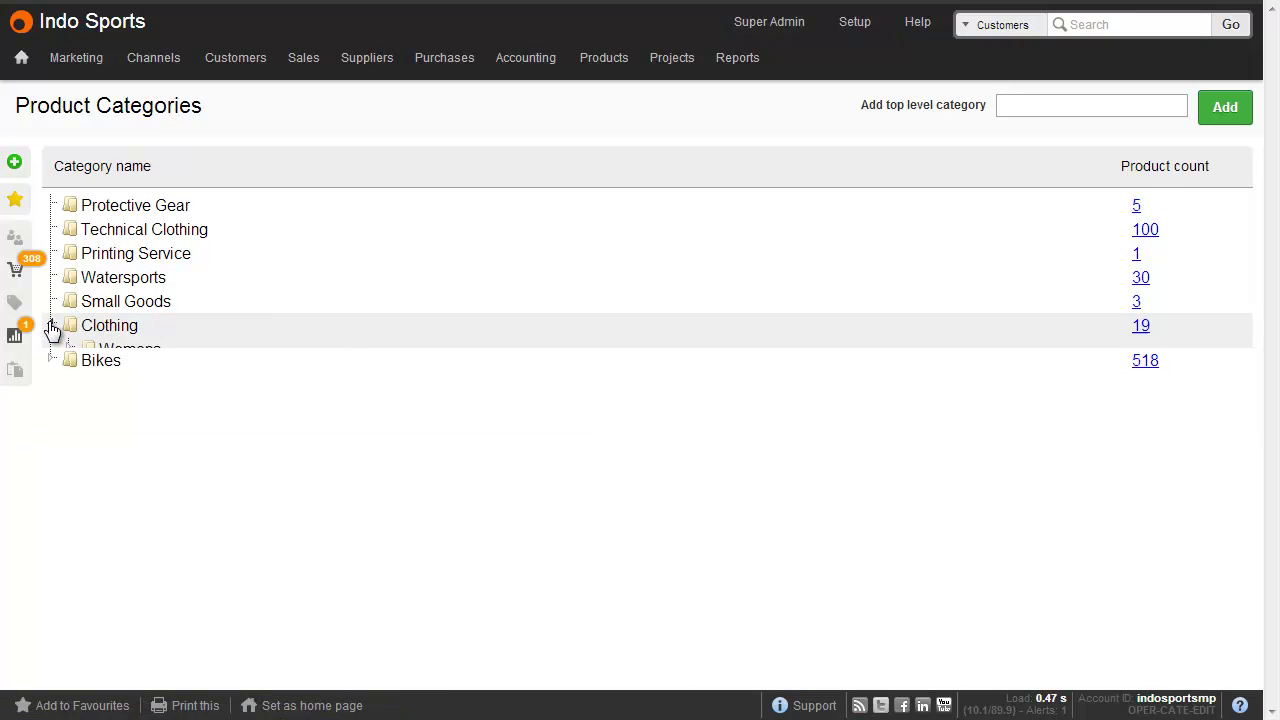
pyautogui.click(70, 350)
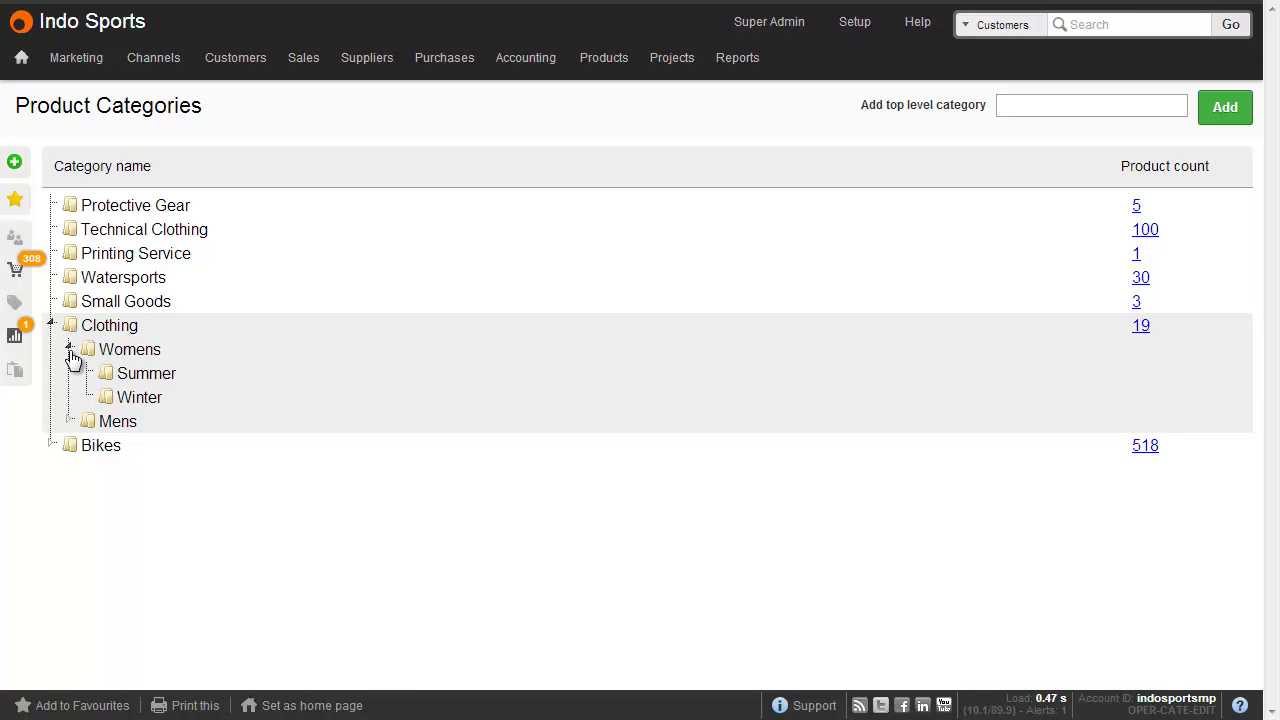
# Create a Surf subcategory under Watersports and move the Protective Gear category into Bikes
pyautogui.click(120, 278)
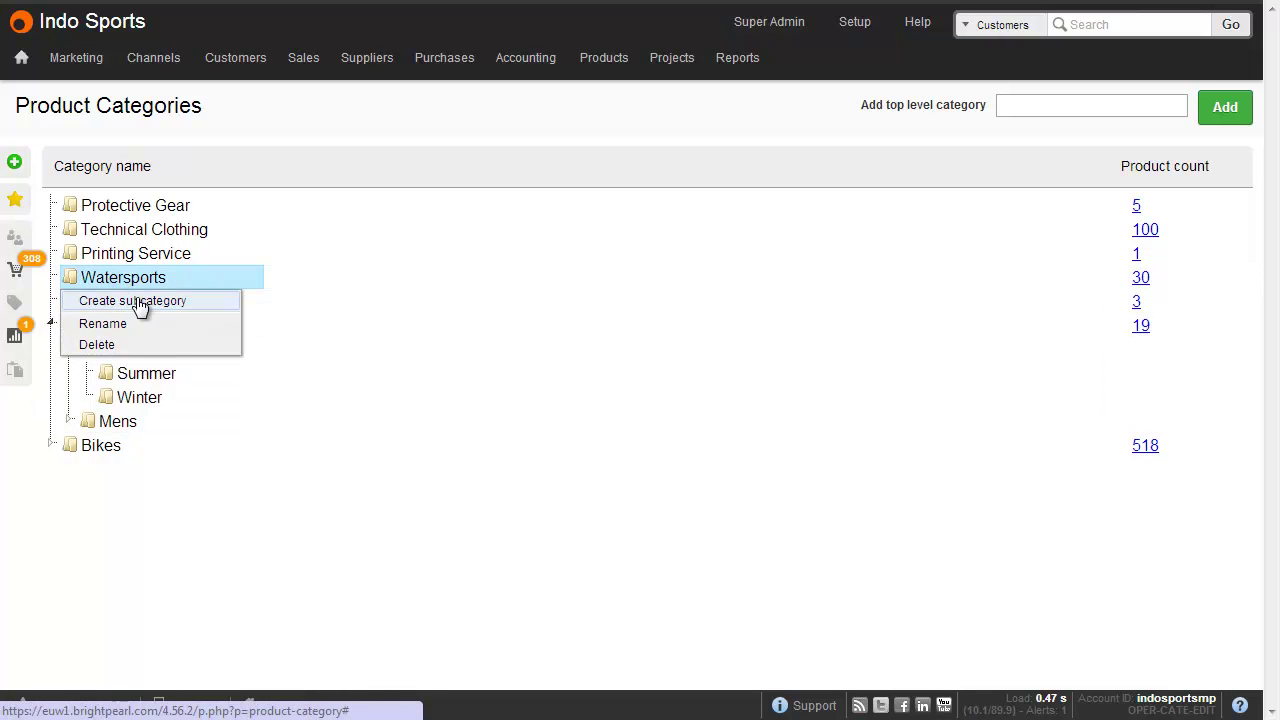
pyautogui.click(139, 302)
pyautogui.write('Sur')
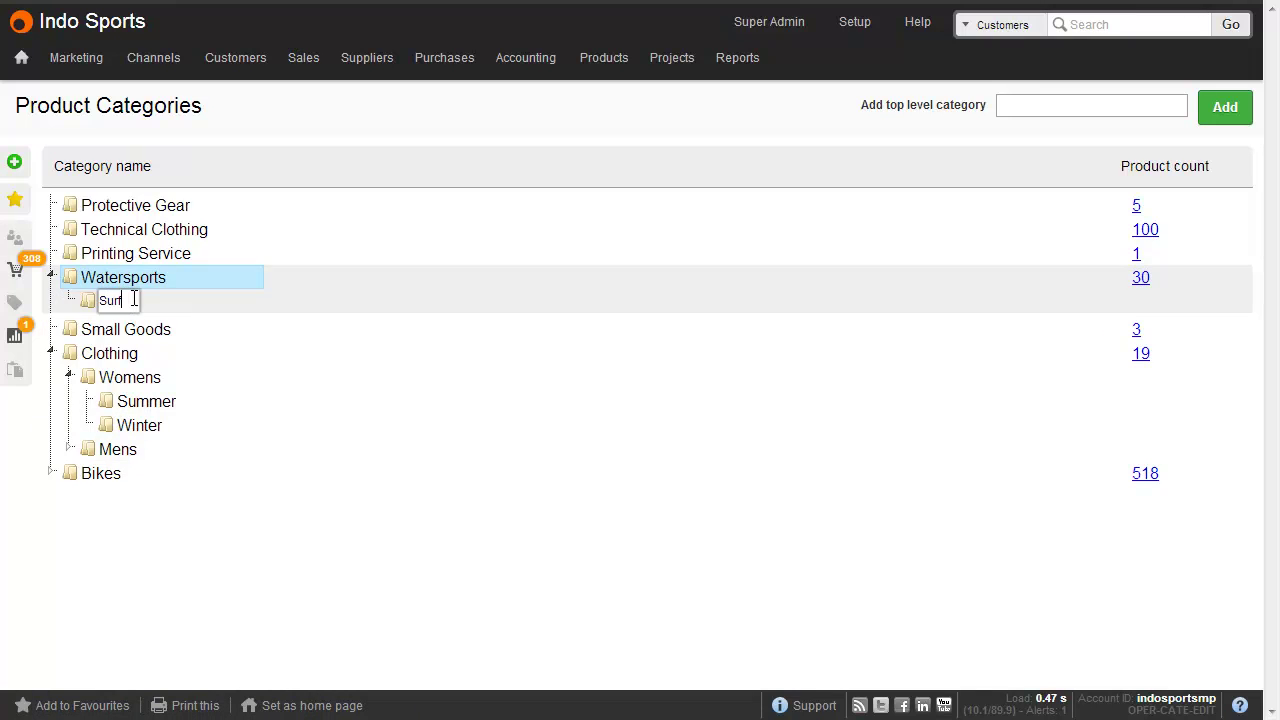
pyautogui.write('f')
pyautogui.press('Return')
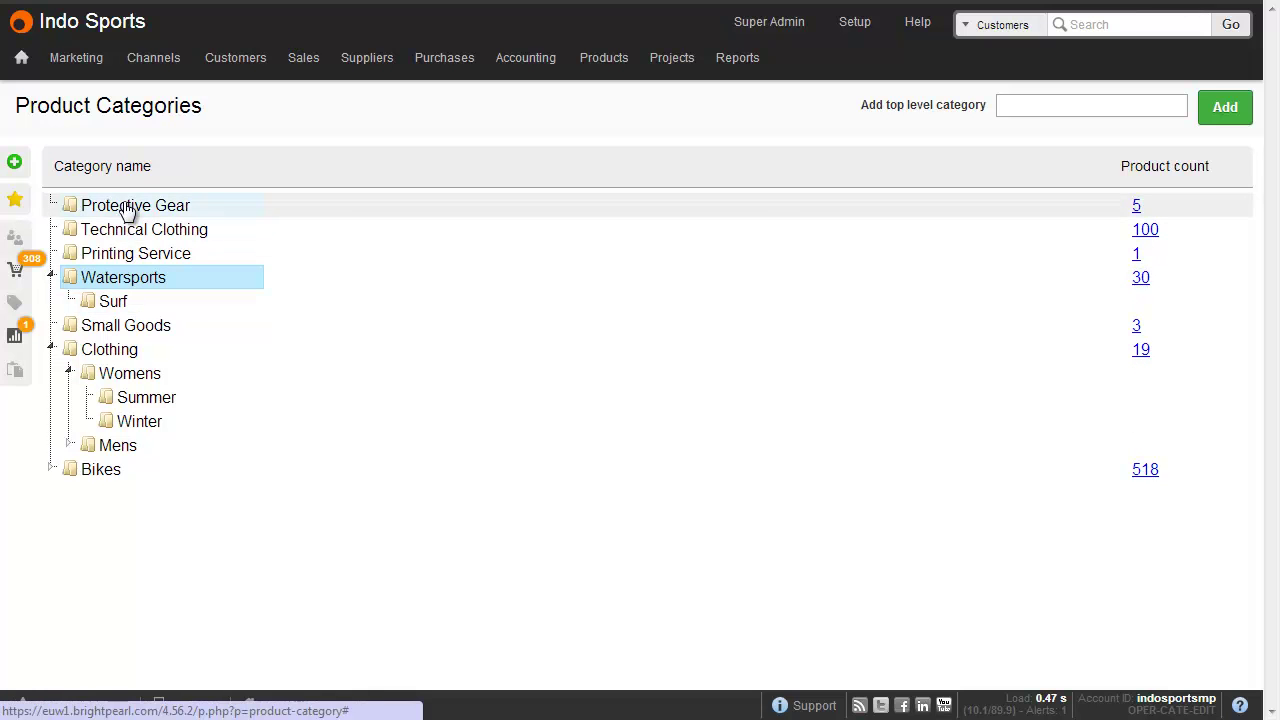
pyautogui.moveTo(129, 206); pyautogui.dragTo(191, 476)
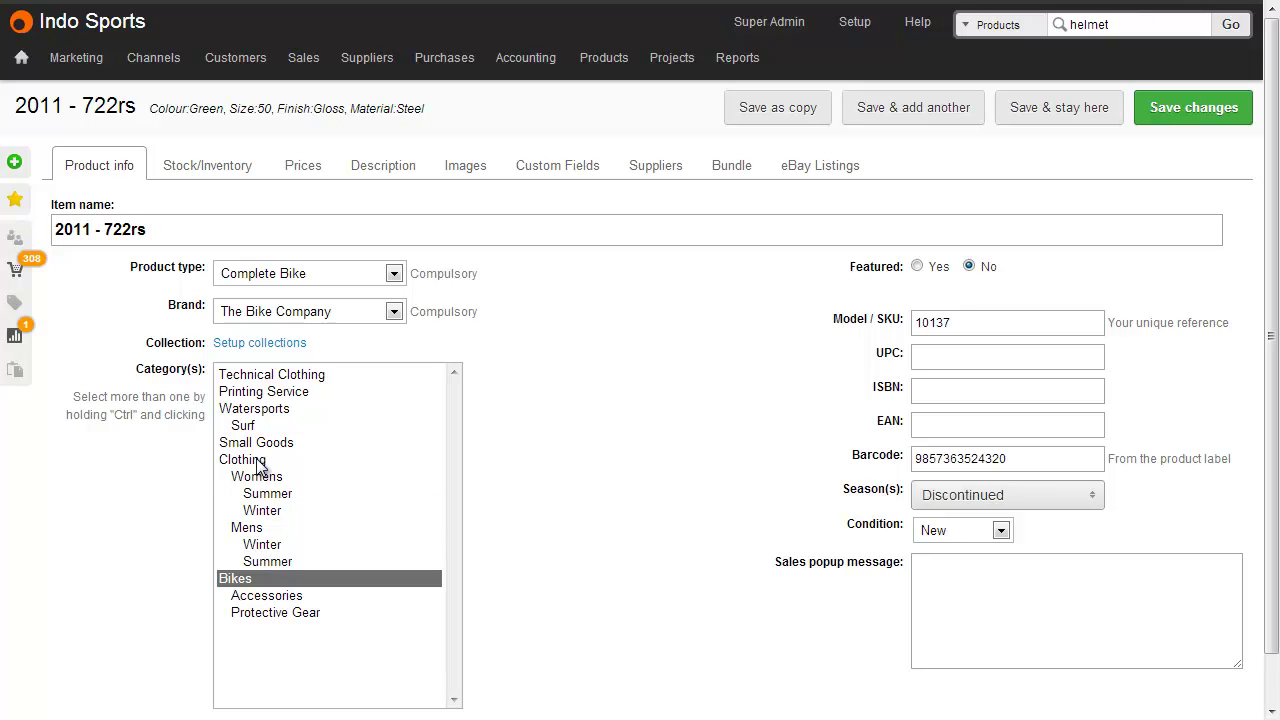
pyautogui.moveTo(258, 465); pyautogui.dragTo(279, 515)
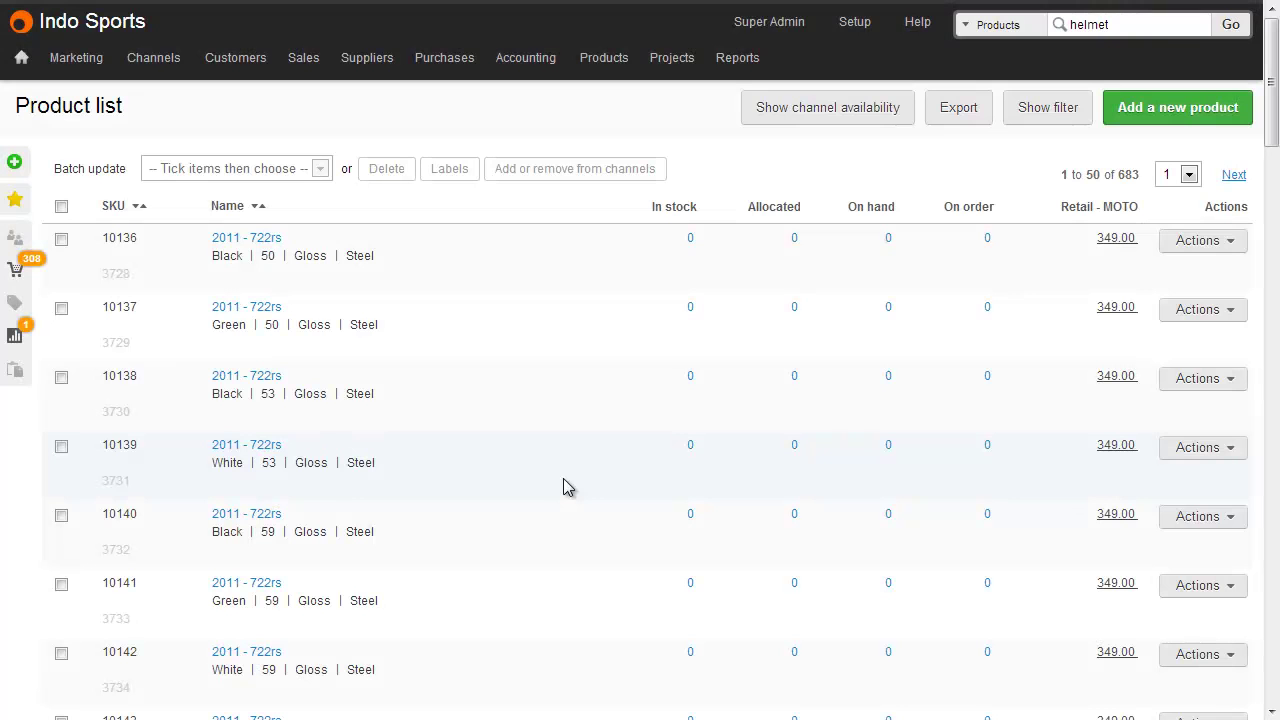
# Select all listed products and set up a batch update that copies them to the Winter category under Mens
pyautogui.click(62, 207)
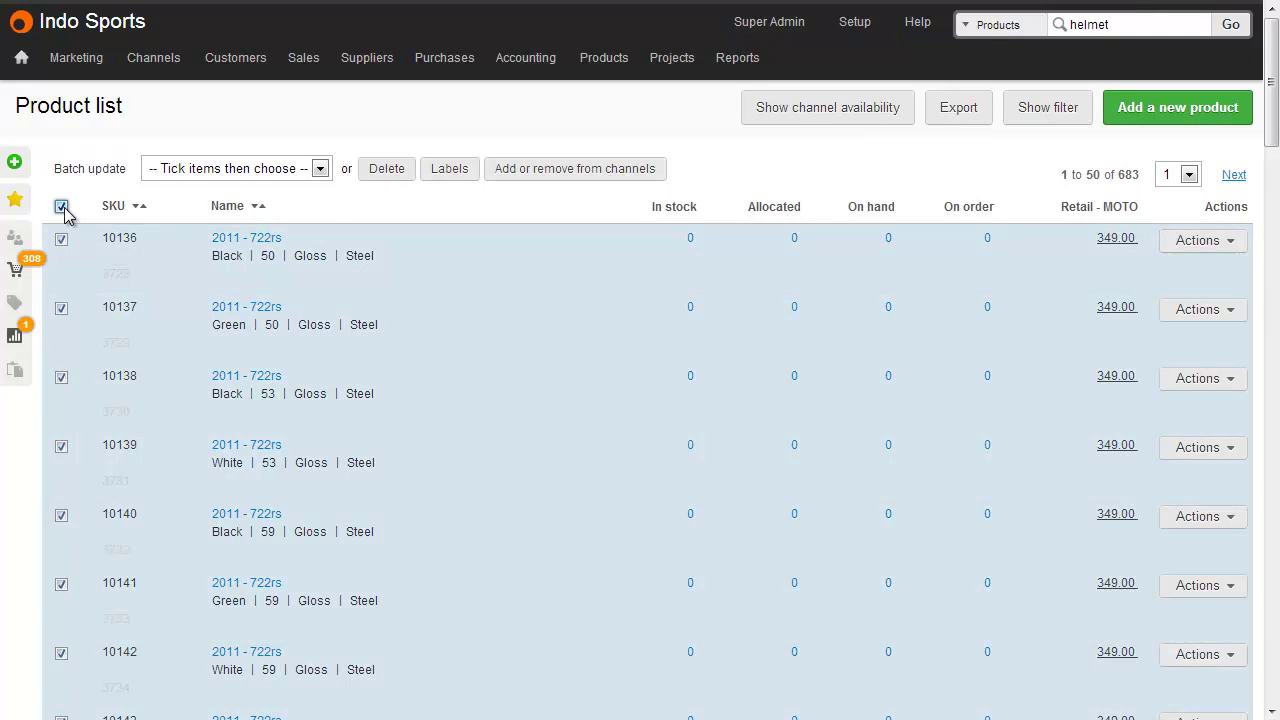
pyautogui.click(202, 171)
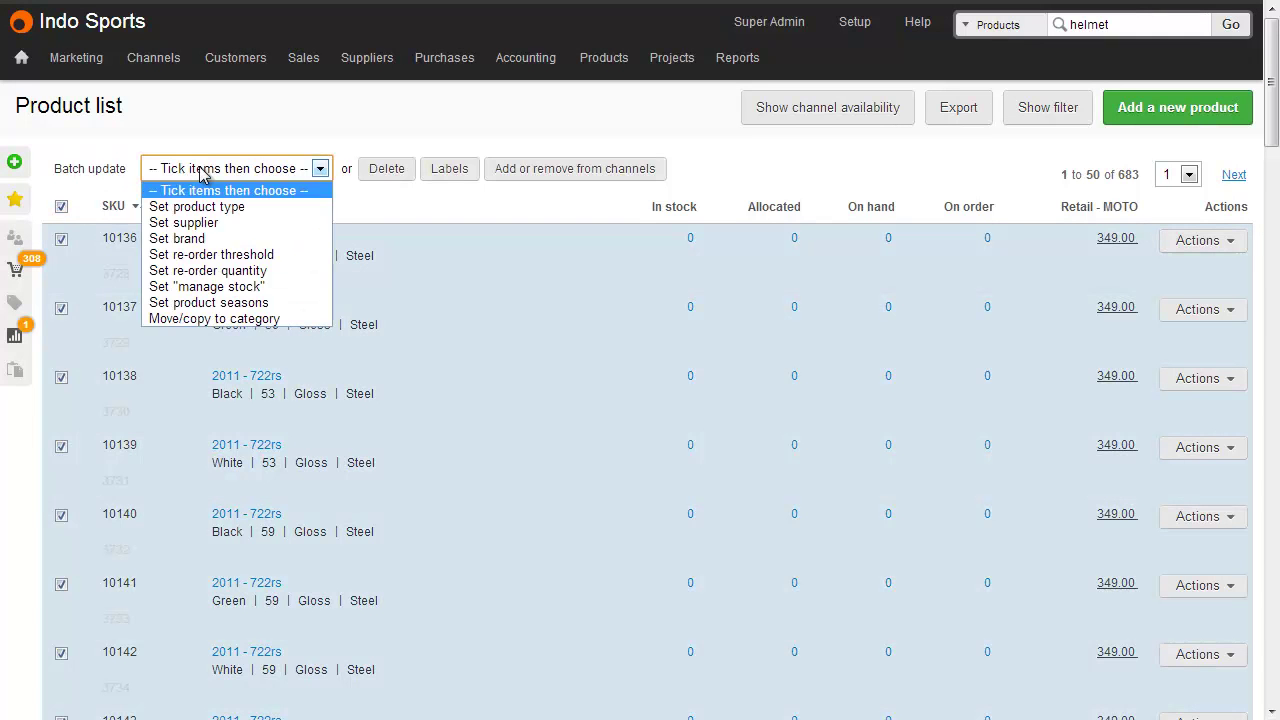
pyautogui.click(253, 319)
pyautogui.click(463, 154)
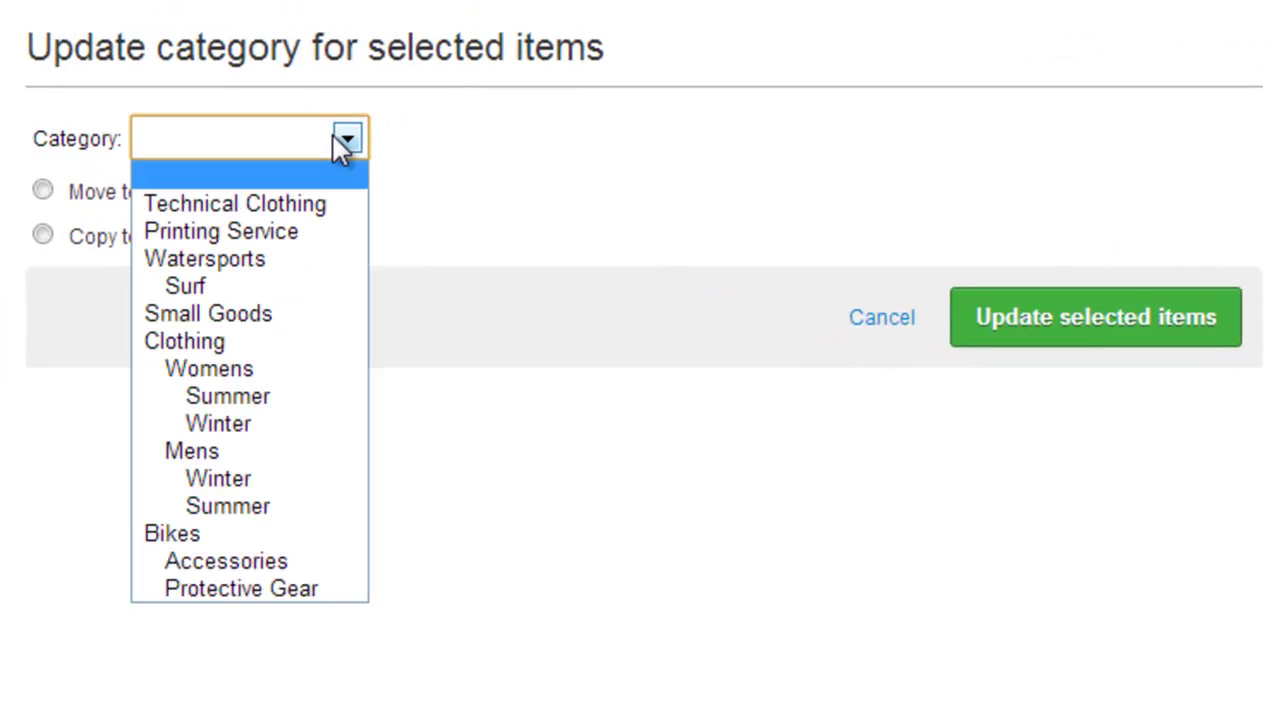
pyautogui.click(258, 478)
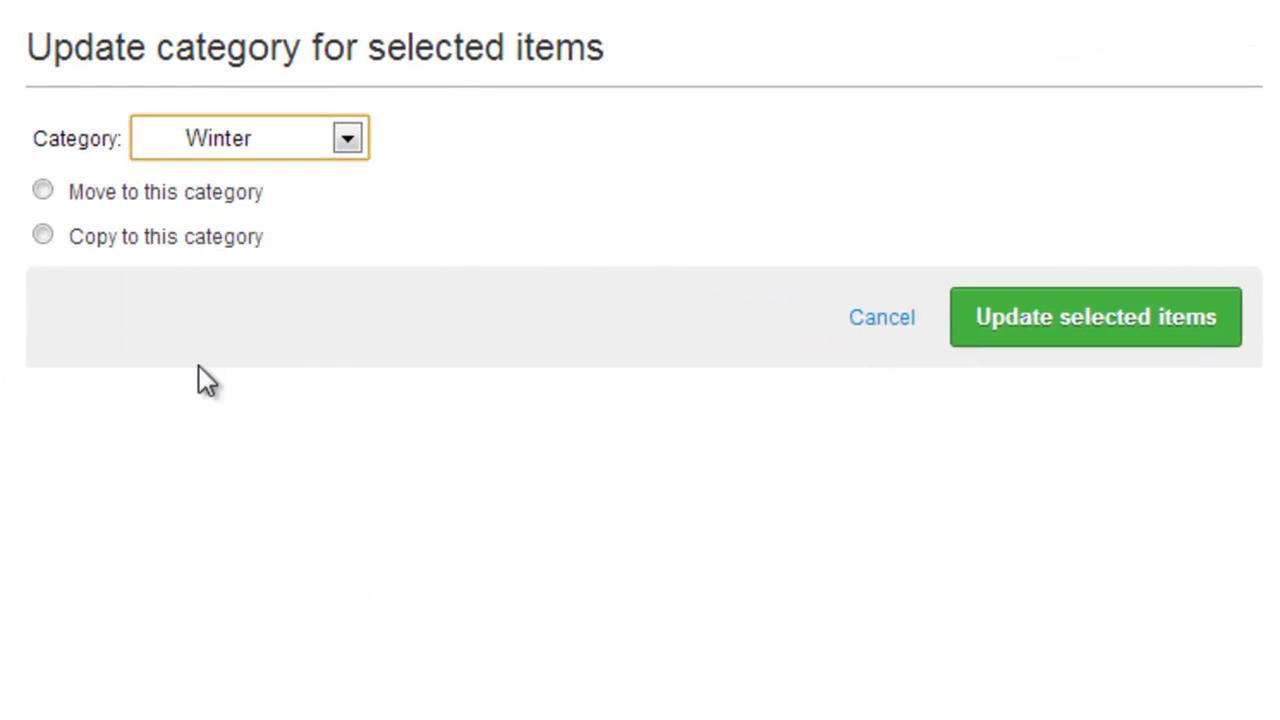
pyautogui.click(159, 242)
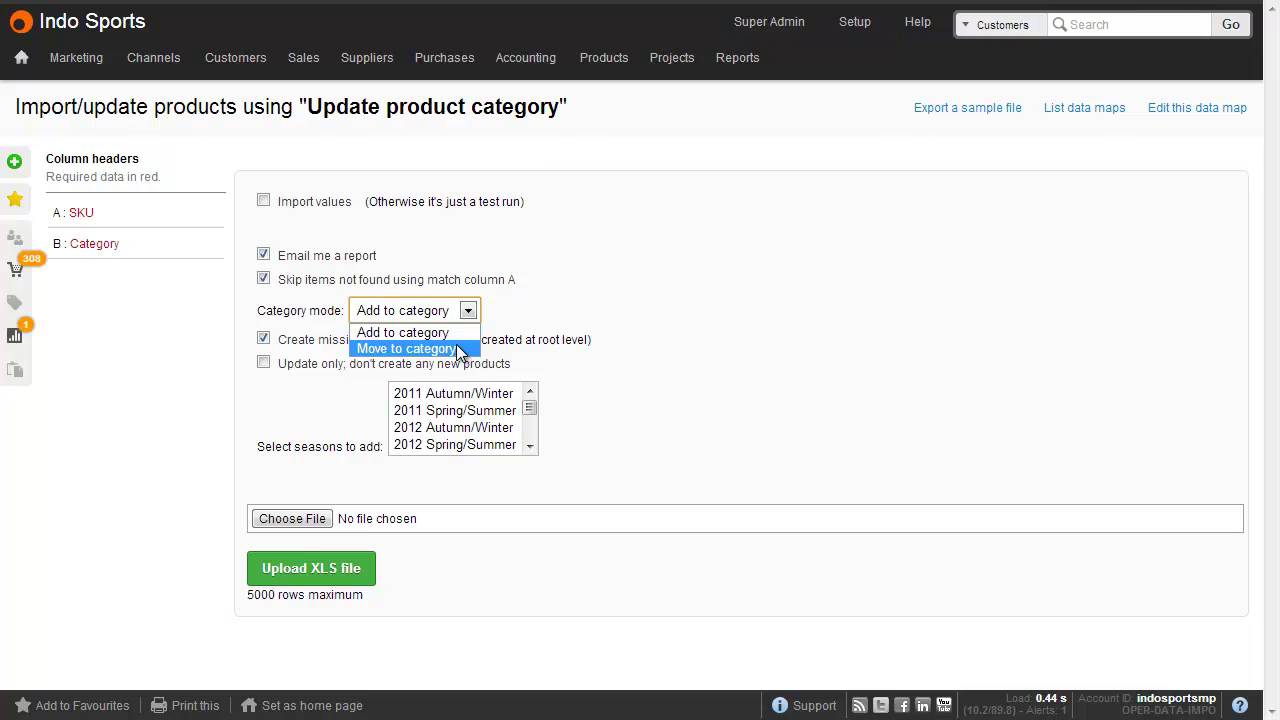
# Review the category mode options for the "Update product category" import, keeping Add to category
pyautogui.click(517, 308)
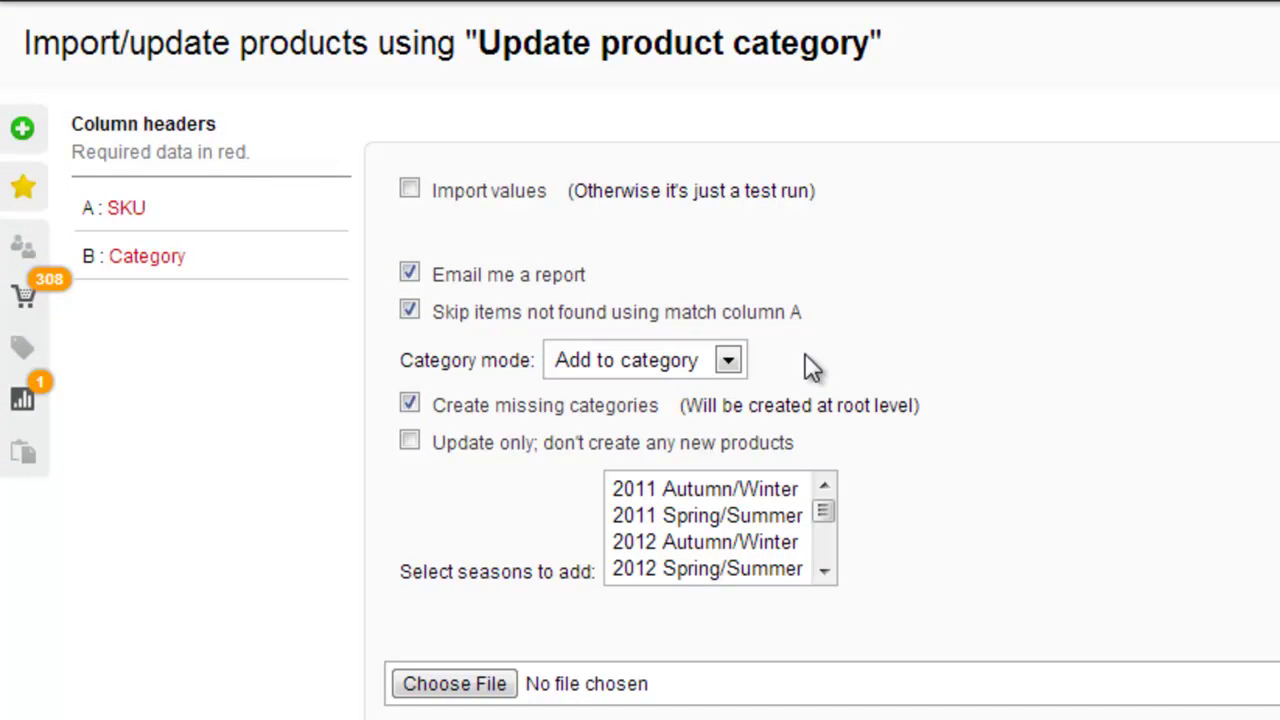